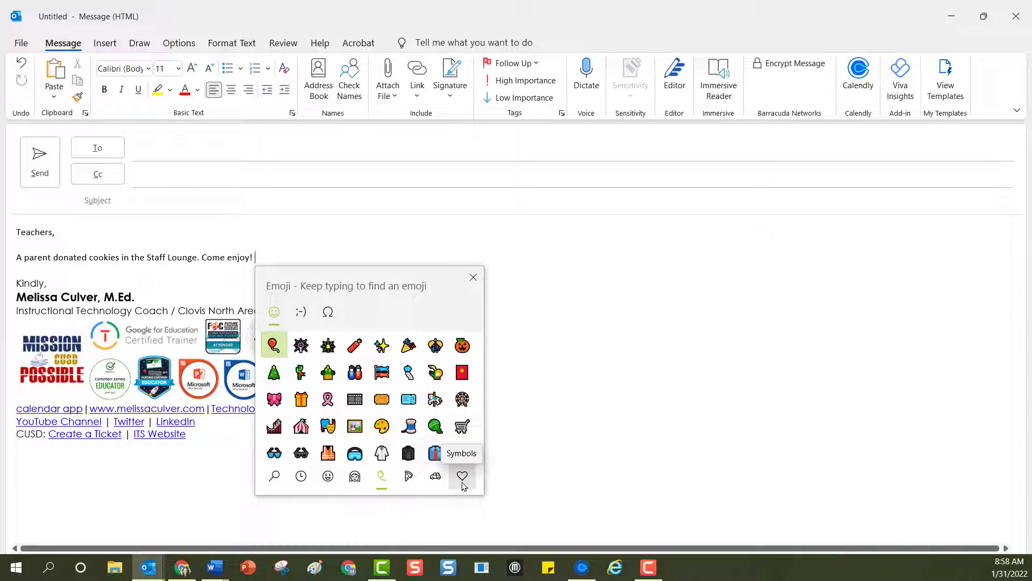
# Step: Browse the vehicle and places emoji category, from the cars down to the buildings
pyautogui.click(435, 476)
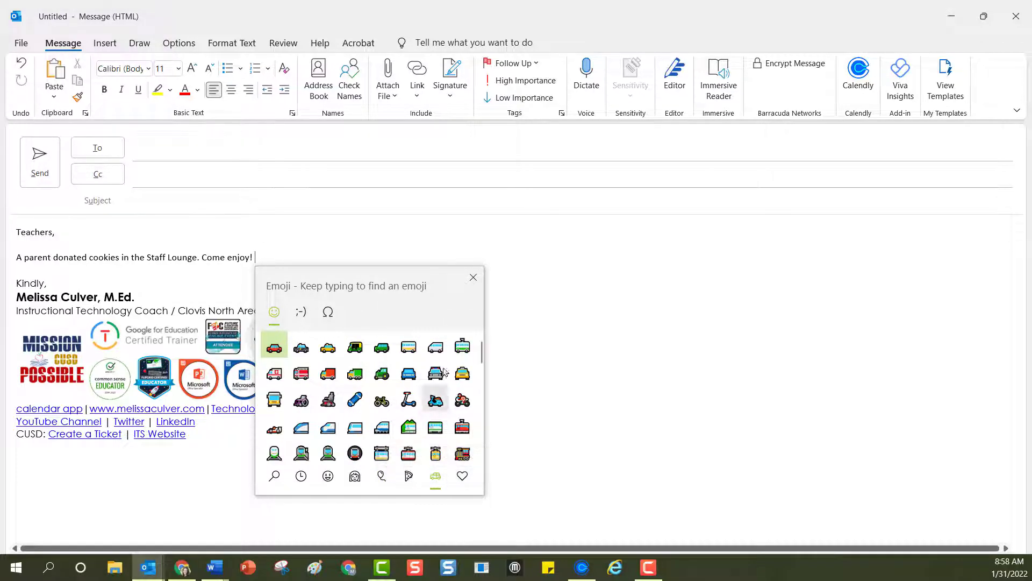
pyautogui.scroll(-2, 442, 366)
pyautogui.scroll(-4, 444, 367)
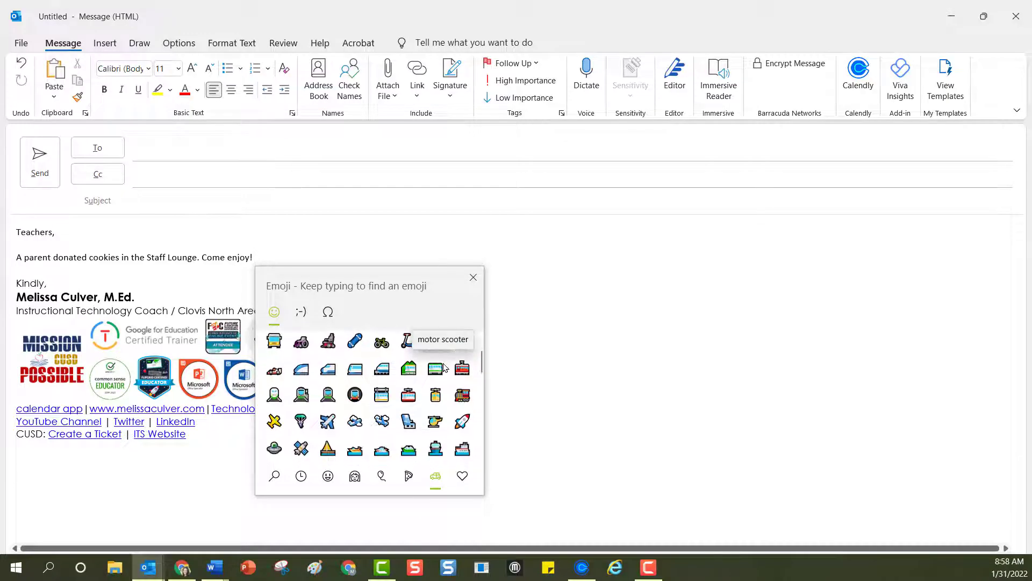
pyautogui.scroll(-5, 444, 367)
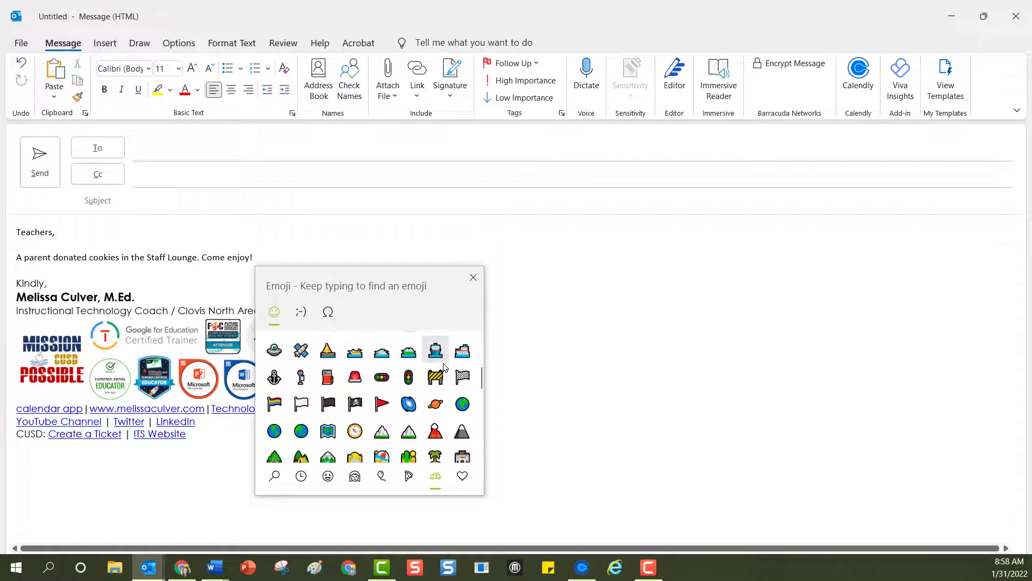
pyautogui.scroll(-2, 444, 367)
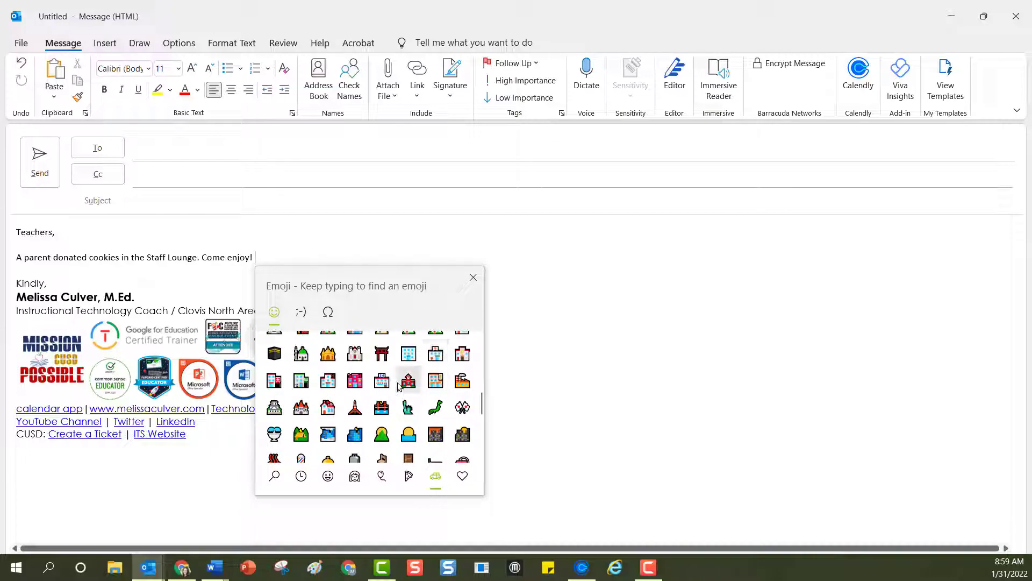
# Step: Search the emojis for "box", and clear the search word from the message
pyautogui.click(274, 476)
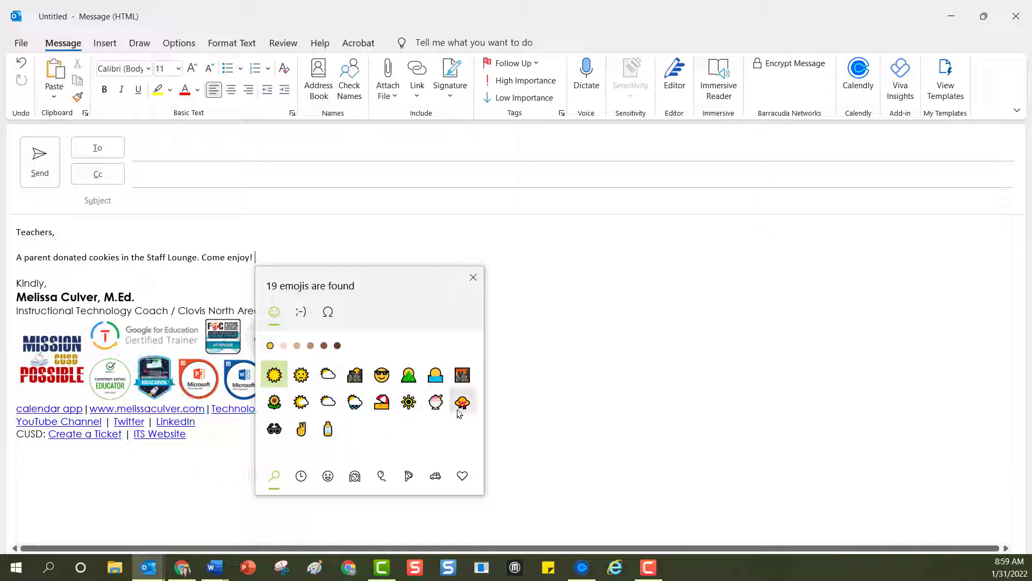
pyautogui.write('box')
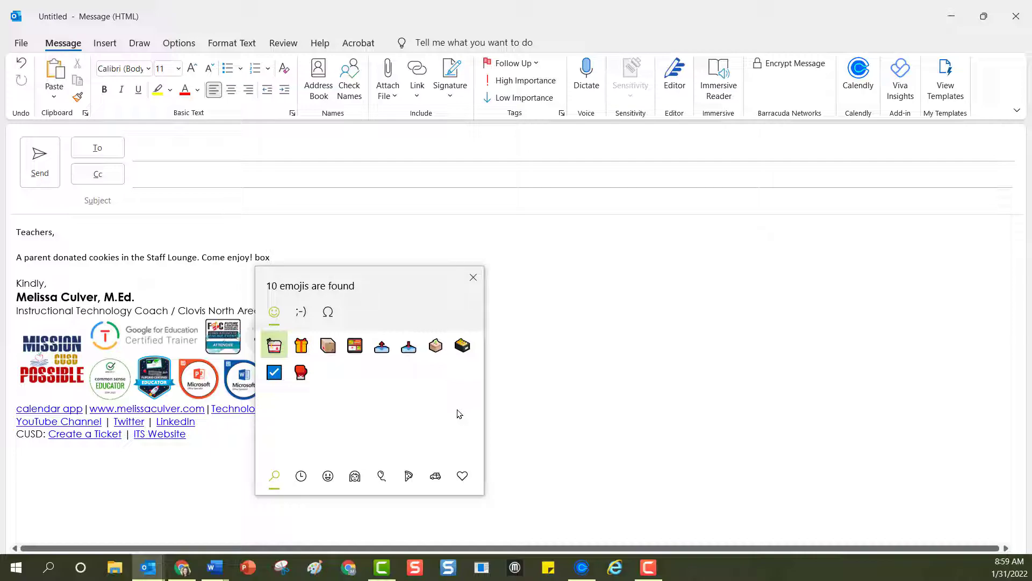
pyautogui.press('BackSpace')
pyautogui.press('BackSpace')
pyautogui.press('BackSpace')
# Step: Find and insert a sun emoji and a balloon emoji after "Come enjoy!", and close the emoji picker
pyautogui.write('sun')
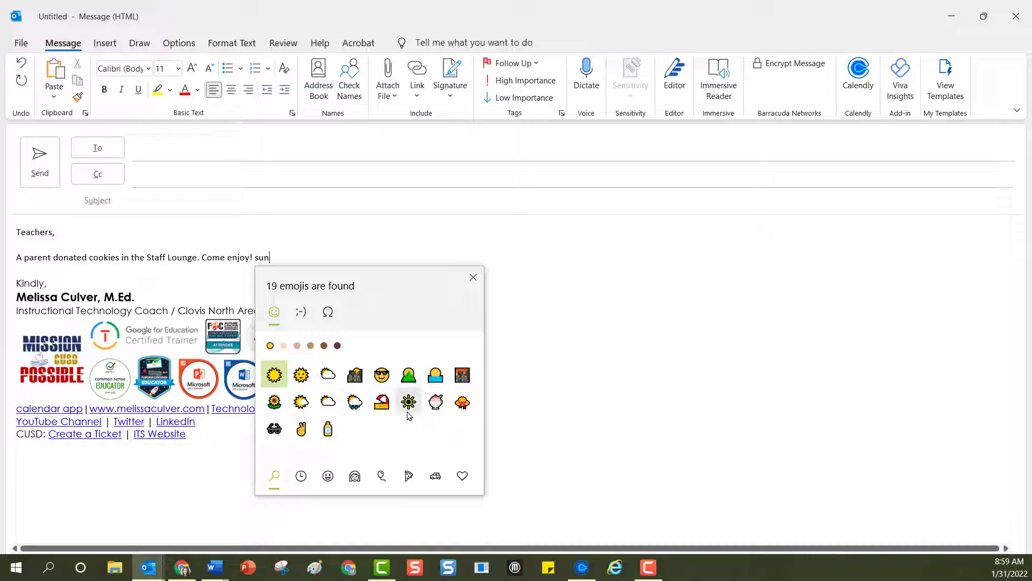
pyautogui.click(275, 374)
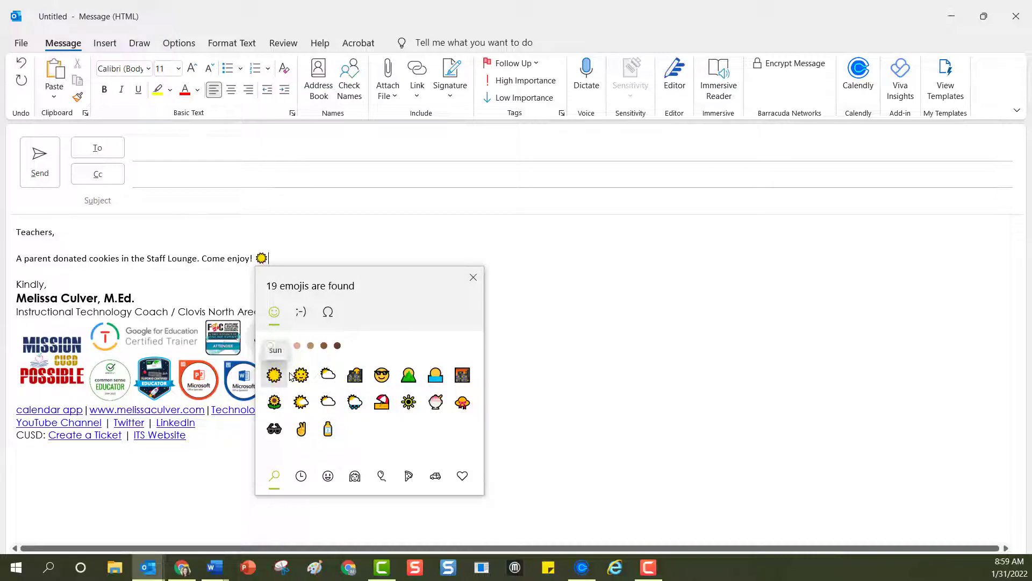
pyautogui.write('bal')
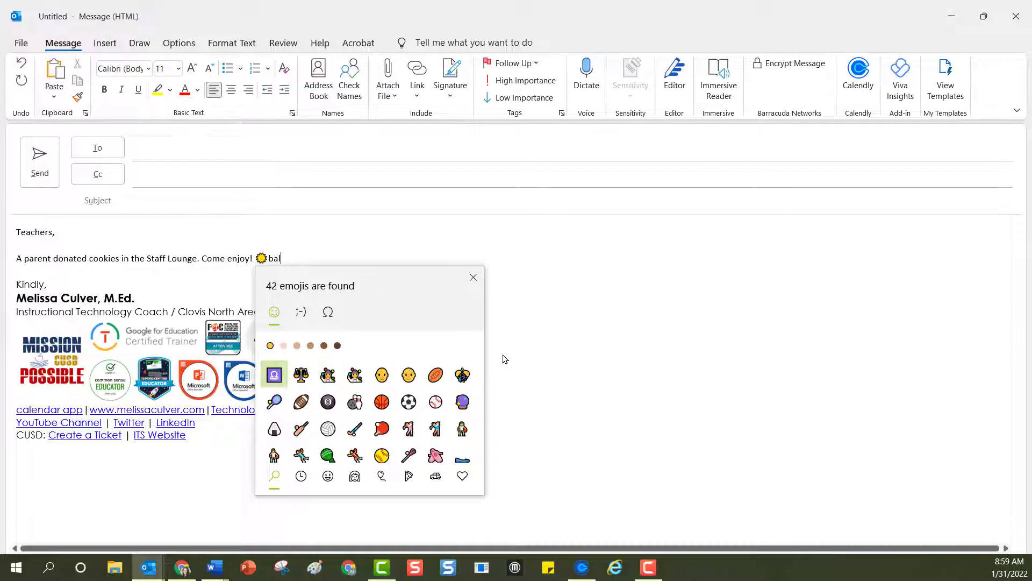
pyautogui.write('lo')
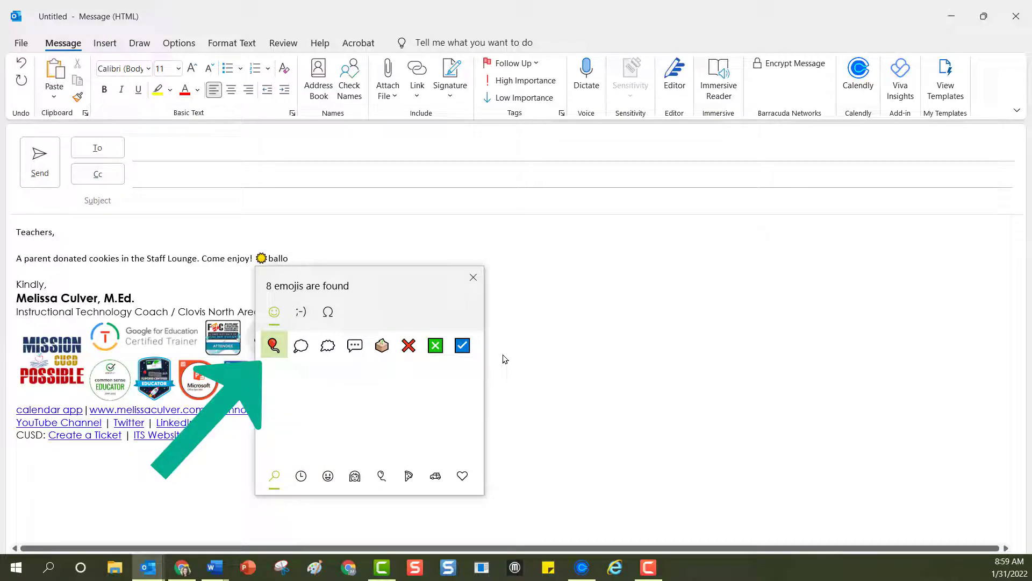
pyautogui.click(274, 345)
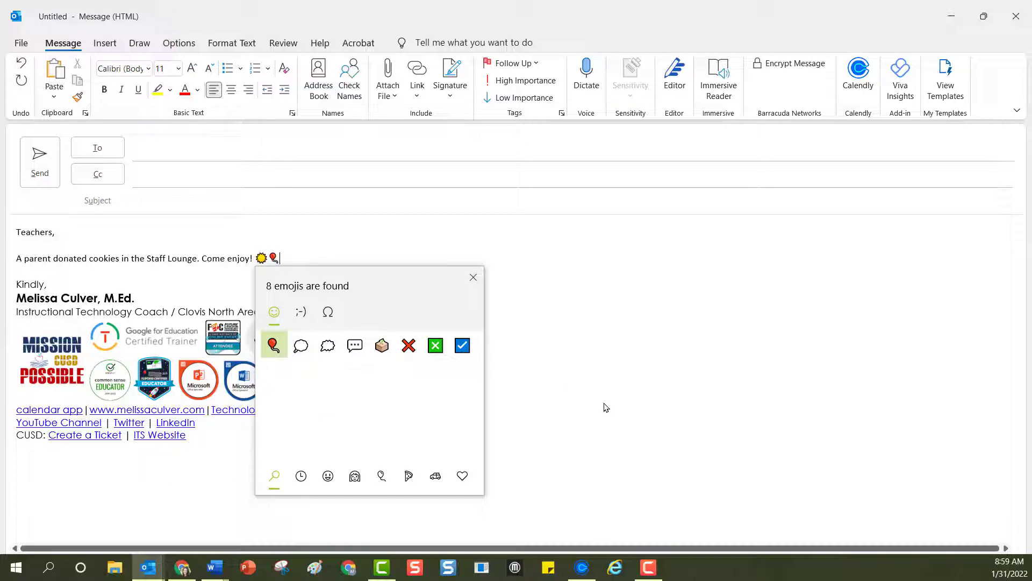
pyautogui.click(475, 281)
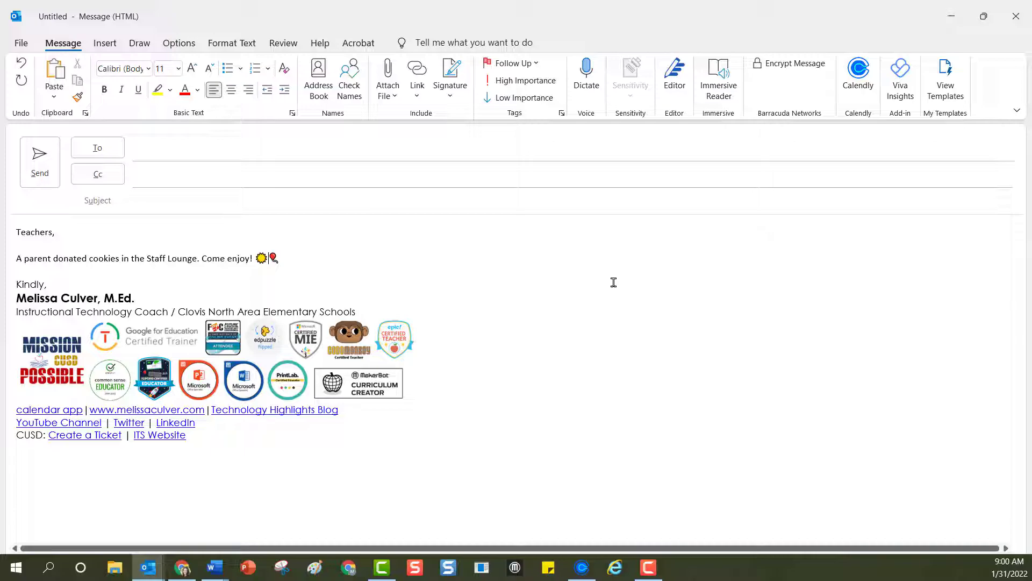
# Step: Move the balloon emoji to a new paragraph and write "Have a marvelous day!" in front of it
pyautogui.press('Return')
pyautogui.press('Return')
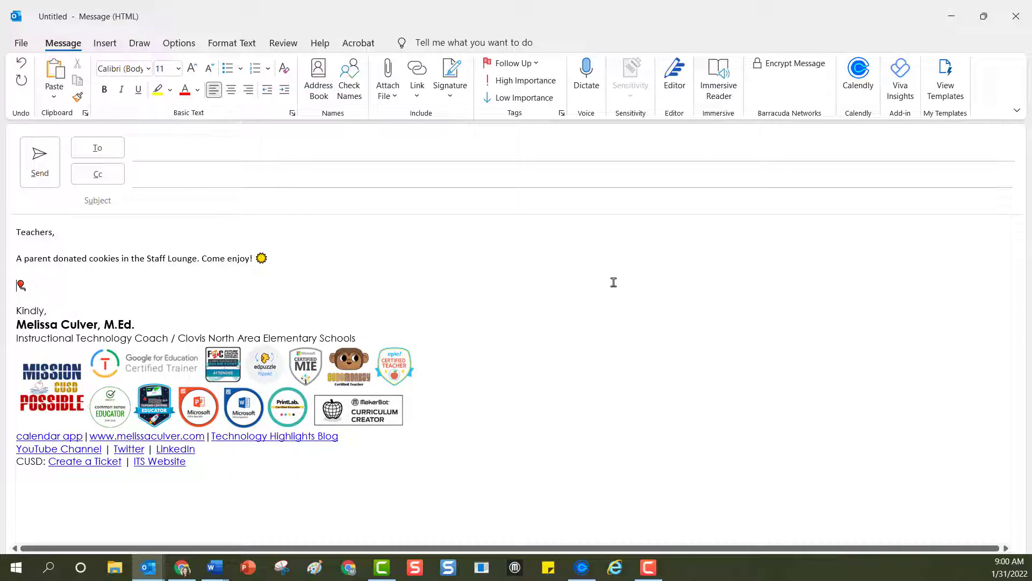
pyautogui.write('Have a marvelous day!')
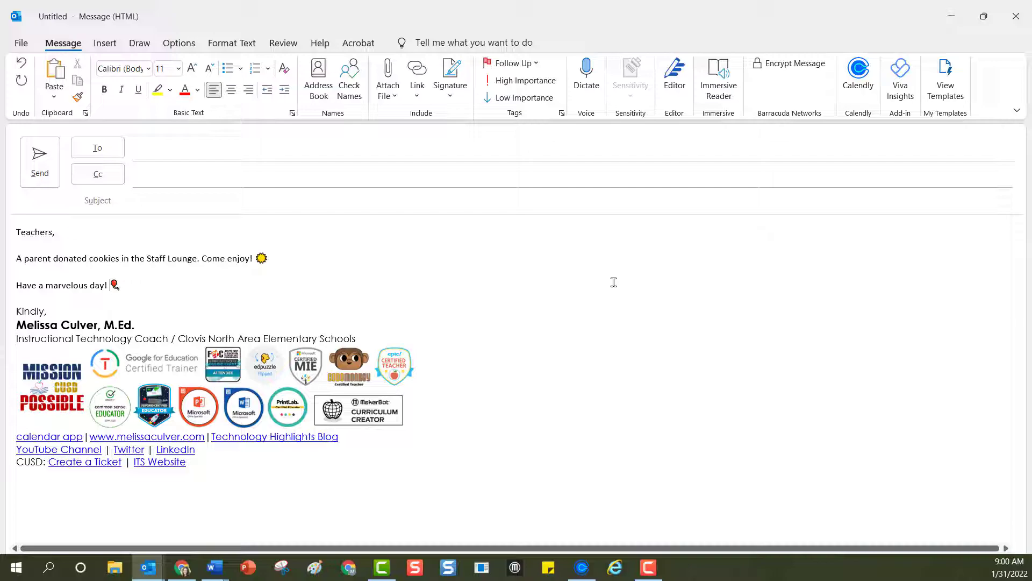
# Step: Copy the whole line "Have a marvelous day!" together with its balloon emoji
pyautogui.press('Right')
pyautogui.hotkey('shift', 'Left')
pyautogui.hotkey('shift', 'Left')
pyautogui.hotkey('shift', 'Left')
pyautogui.hotkey('shift', 'Left')
pyautogui.hotkey('shift', 'Left')
pyautogui.hotkey('shift', 'Left')
pyautogui.hotkey('shift', 'Left')
pyautogui.hotkey('shift', 'Left')
pyautogui.hotkey('shift', 'Left')
pyautogui.hotkey('shift', 'Left')
pyautogui.hotkey('shift', 'Left')
pyautogui.hotkey('shift', 'Left')
pyautogui.hotkey('shift', 'Left')
pyautogui.hotkey('shift', 'Left')
pyautogui.hotkey('shift', 'Left')
pyautogui.hotkey('shift', 'Left')
pyautogui.hotkey('shift', 'Left')
pyautogui.hotkey('shift', 'Left')
pyautogui.hotkey('shift', 'Left')
pyautogui.hotkey('shift', 'Left')
pyautogui.hotkey('shift', 'Left')
pyautogui.hotkey('shift', 'Left')
pyautogui.hotkey('shift', 'Left')
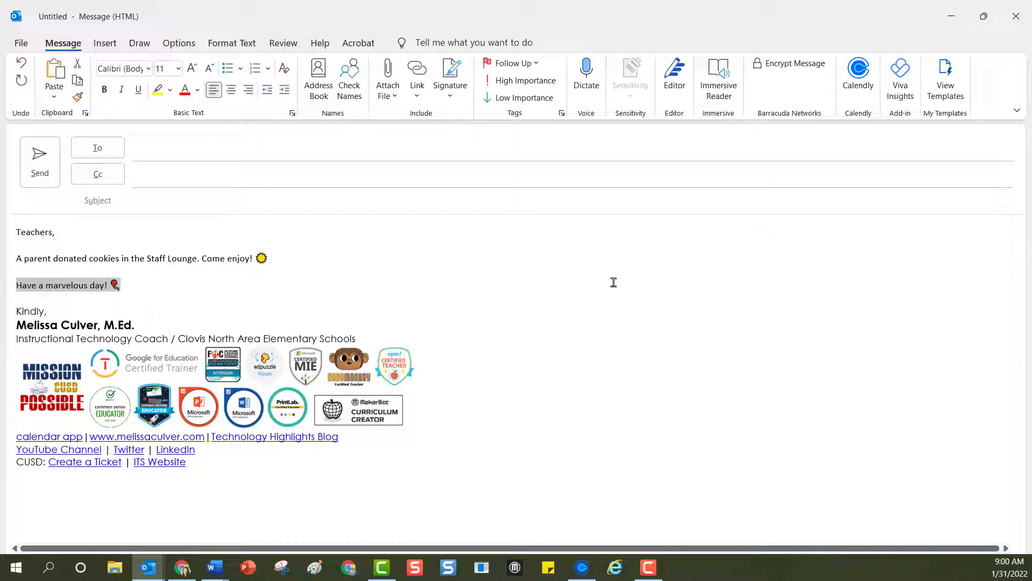
pyautogui.hotkey('ctrl', 'c')
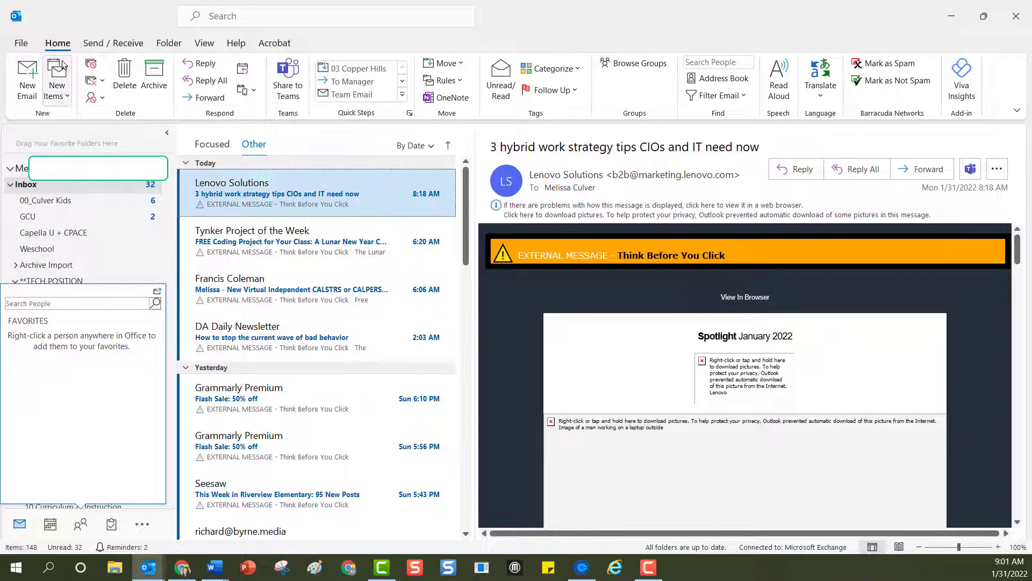
# Step: Open the AutoCorrect options from the mail spelling and autocorrect settings
pyautogui.click(23, 45)
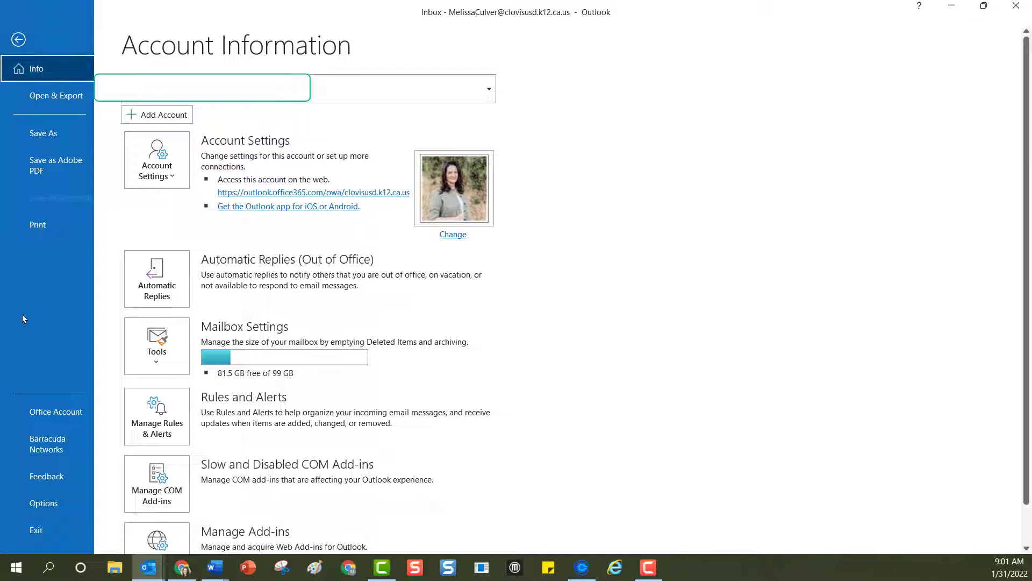
pyautogui.click(76, 499)
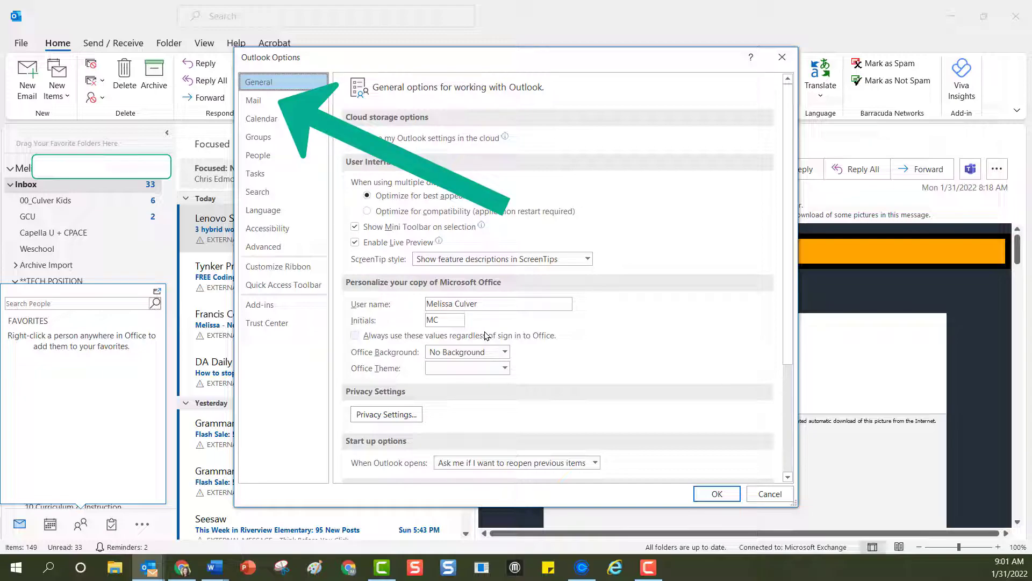
pyautogui.click(274, 106)
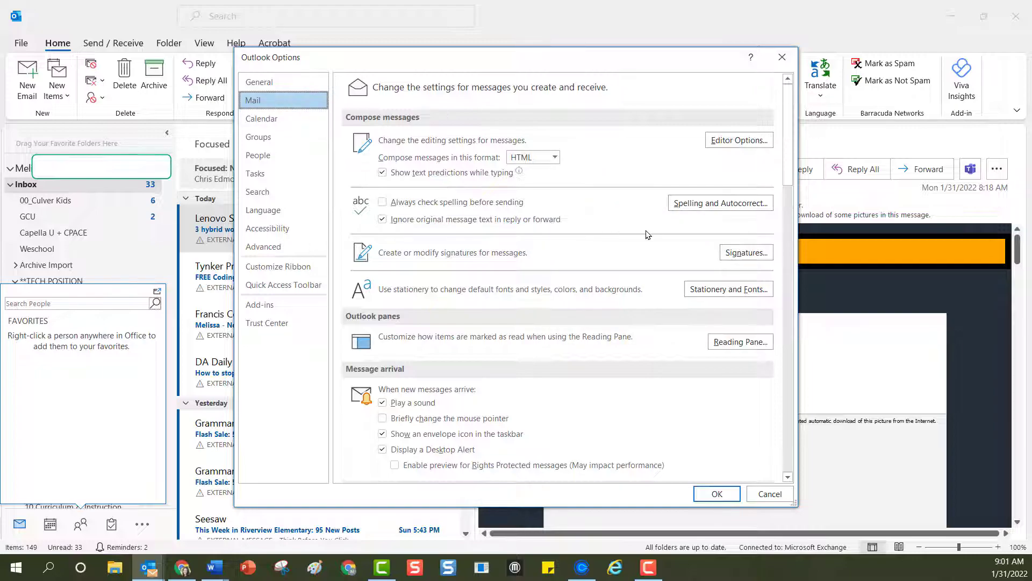
pyautogui.click(723, 204)
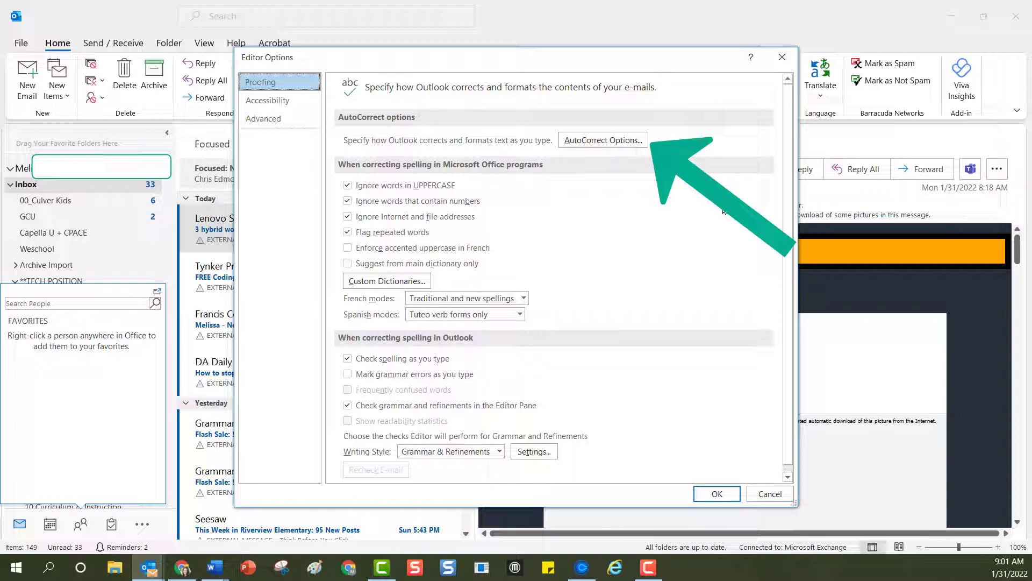
pyautogui.click(621, 142)
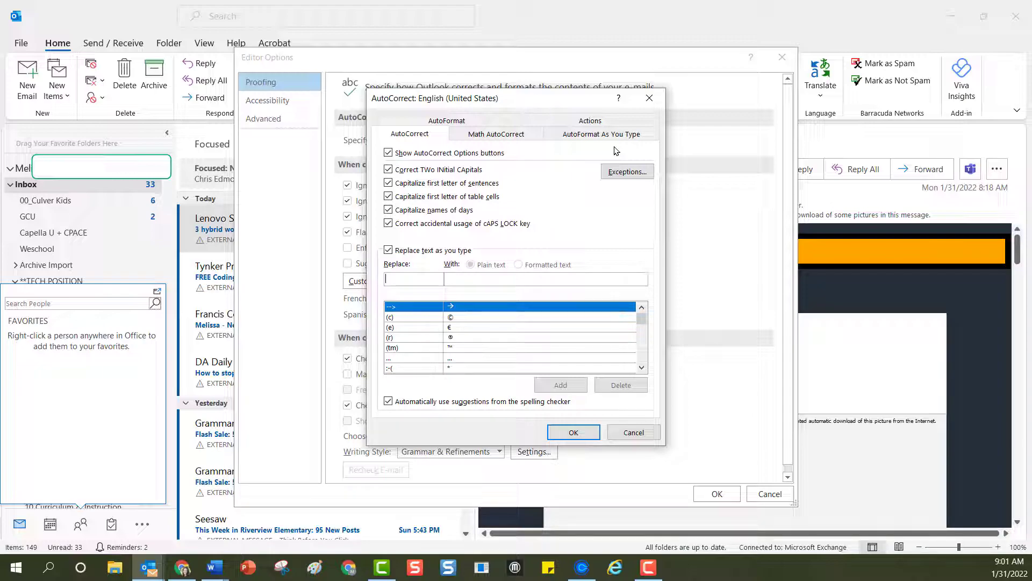
# Step: Add an AutoCorrect entry replacing "hamd" with "Have a marvelous day! 🎈" and save all the option changes
pyautogui.write('hamd')
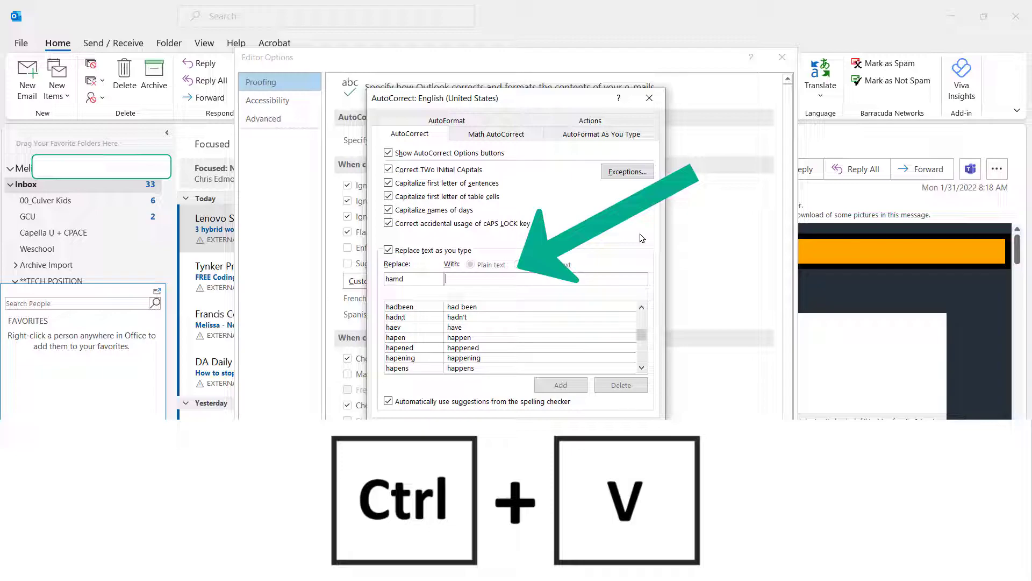
pyautogui.write('Have a marvelous day! 🎈')
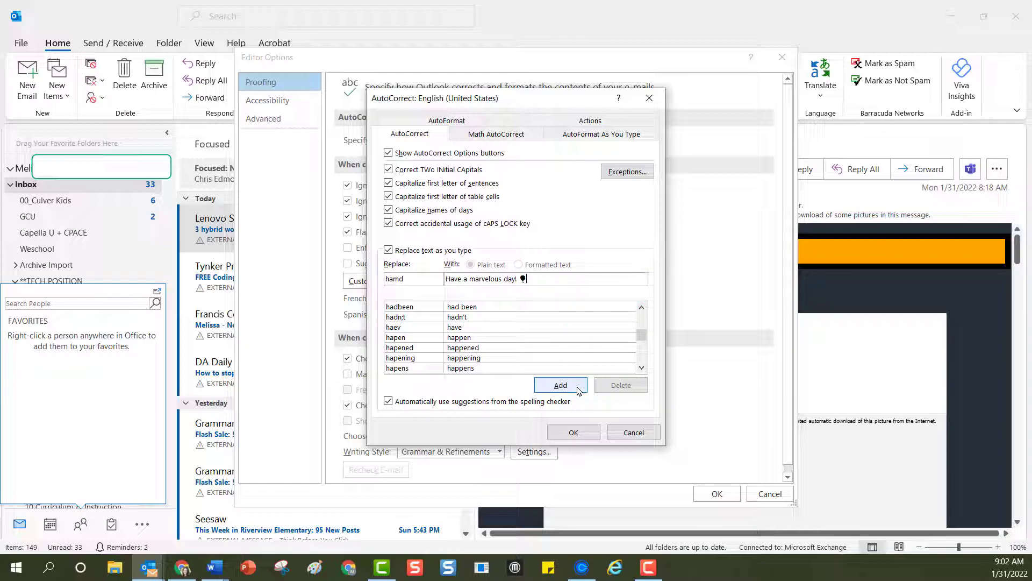
pyautogui.click(561, 385)
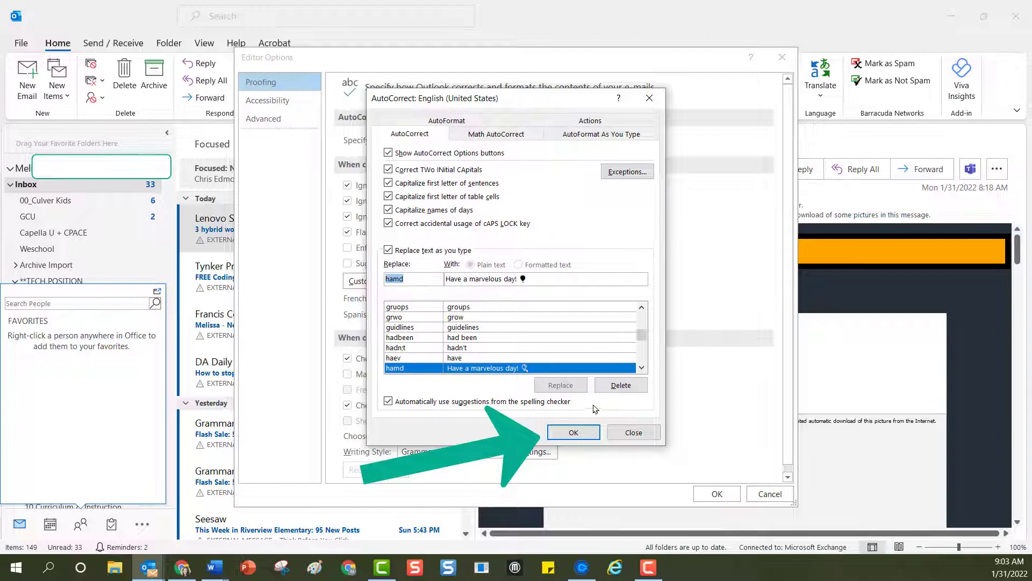
pyautogui.click(593, 435)
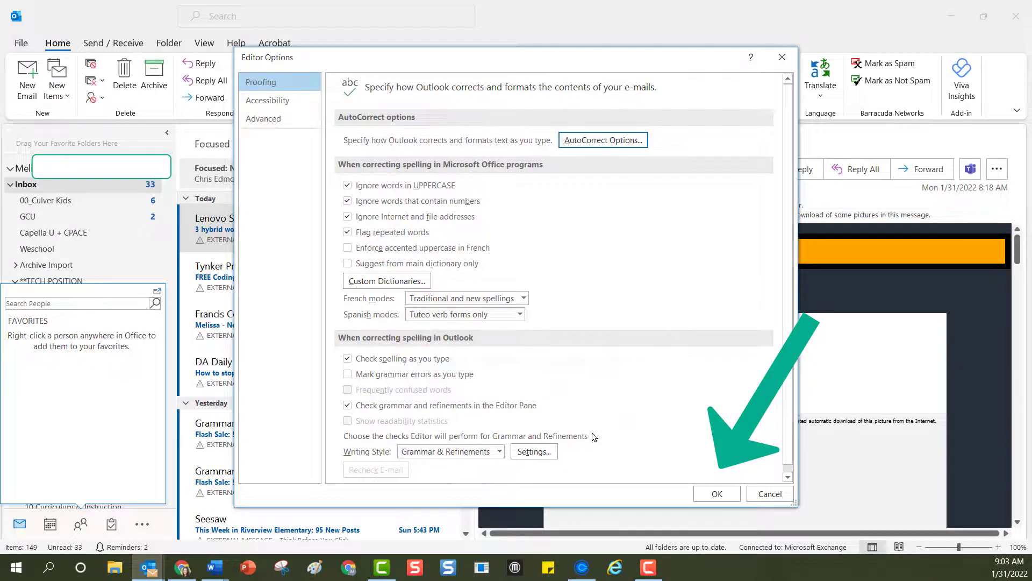
pyautogui.click(718, 494)
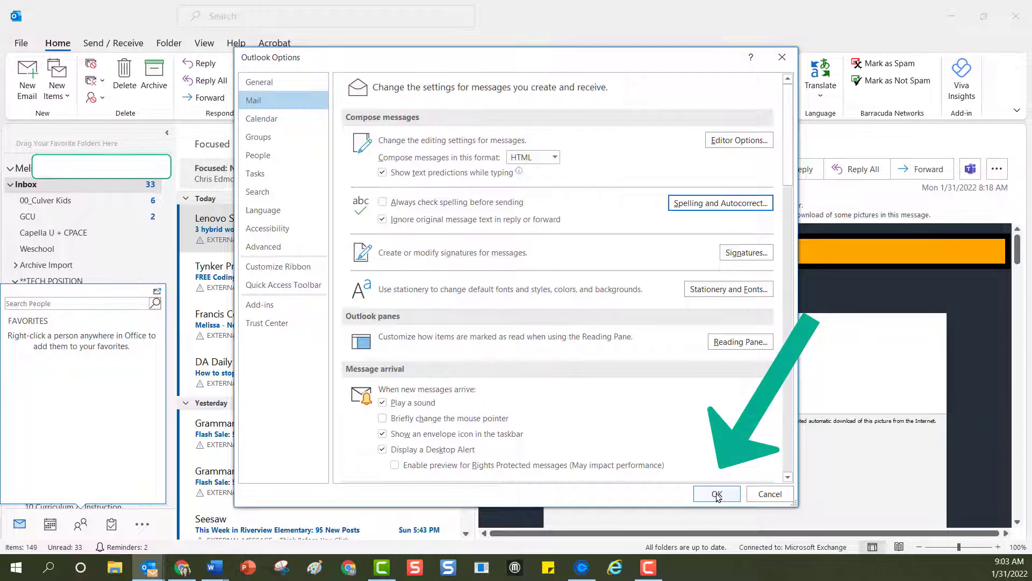
pyautogui.click(717, 494)
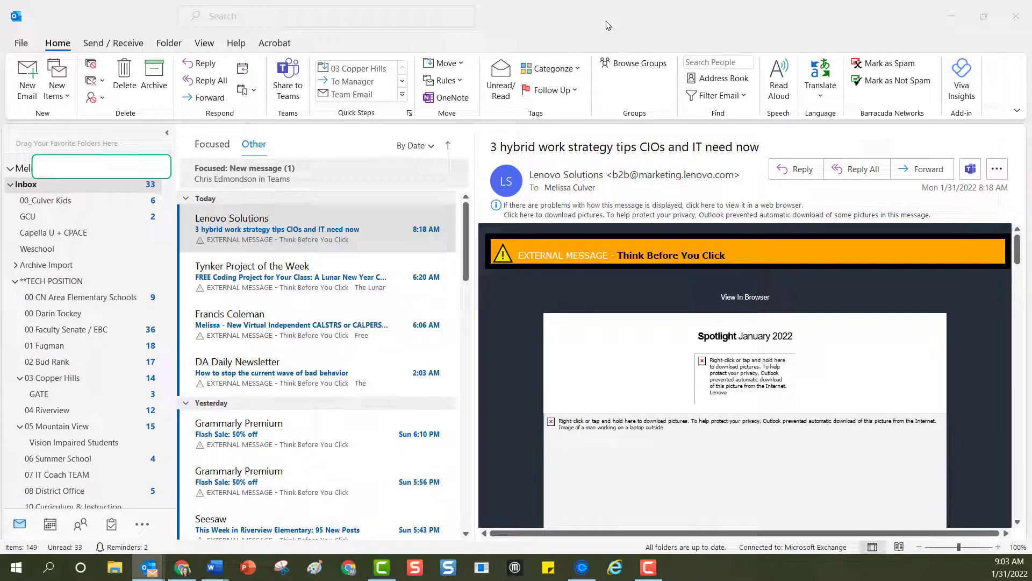
# Step: Create a new maximized email and insert "Have a marvelous day! 🎈" in its body with the shortcut "hamd"
pyautogui.hotkey('ctrl', 'n')
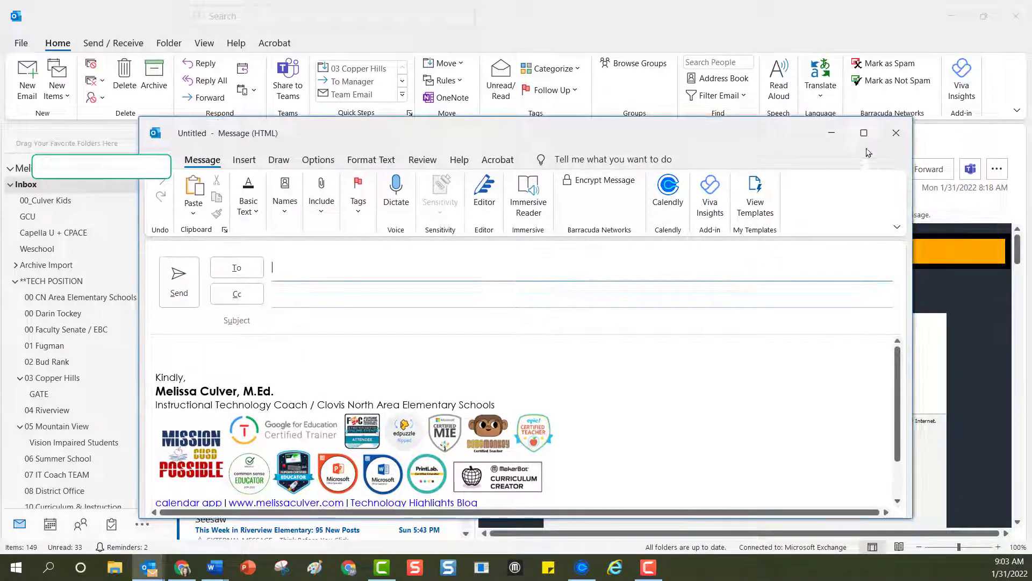
pyautogui.click(864, 133)
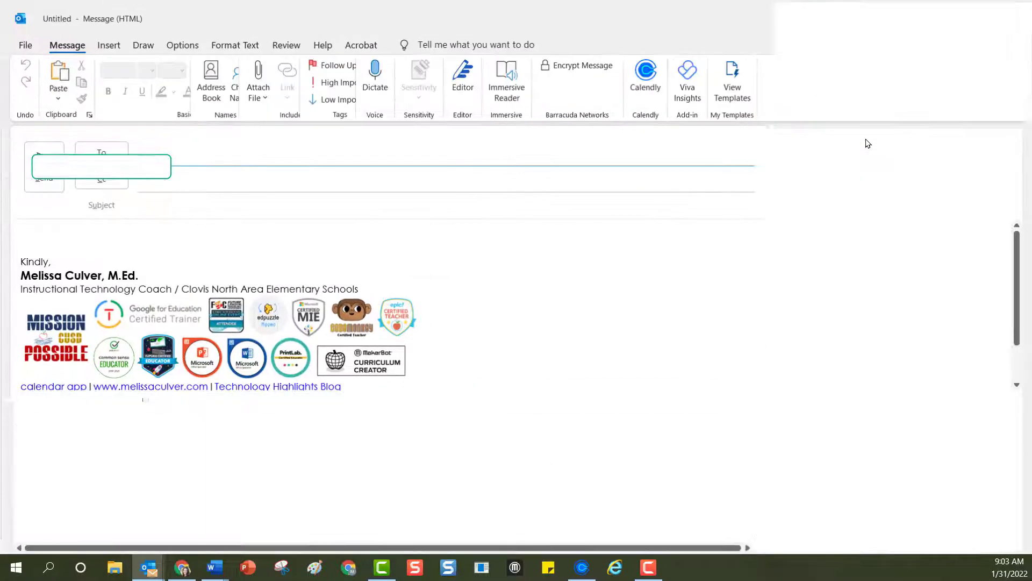
pyautogui.click(353, 241)
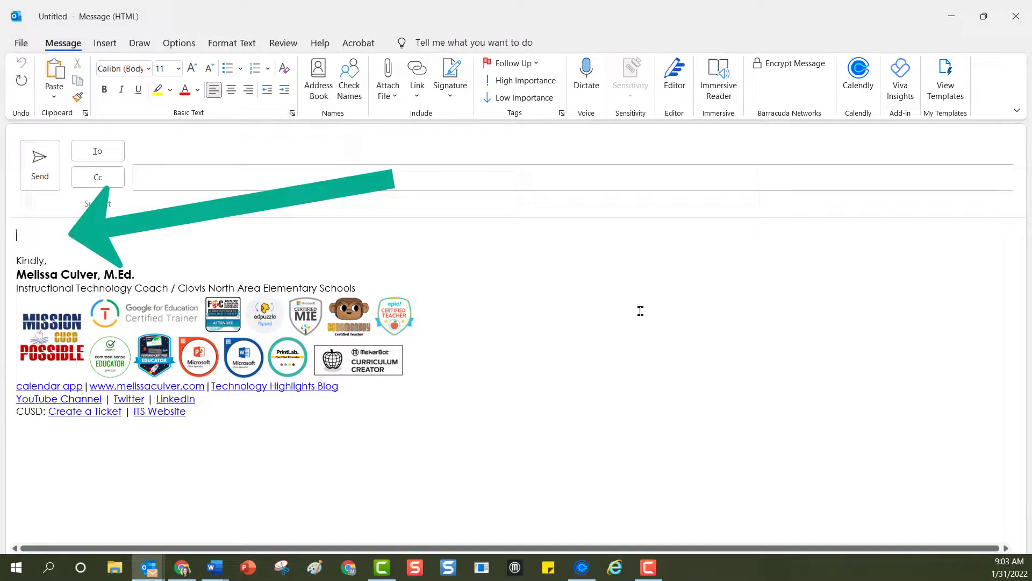
pyautogui.write('ham')
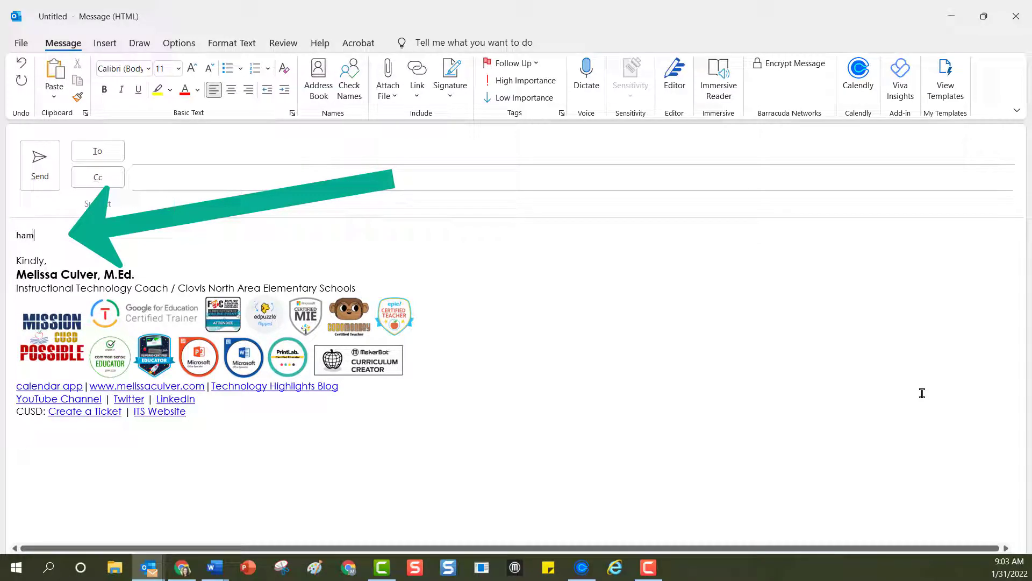
pyautogui.write('day! 🎈')
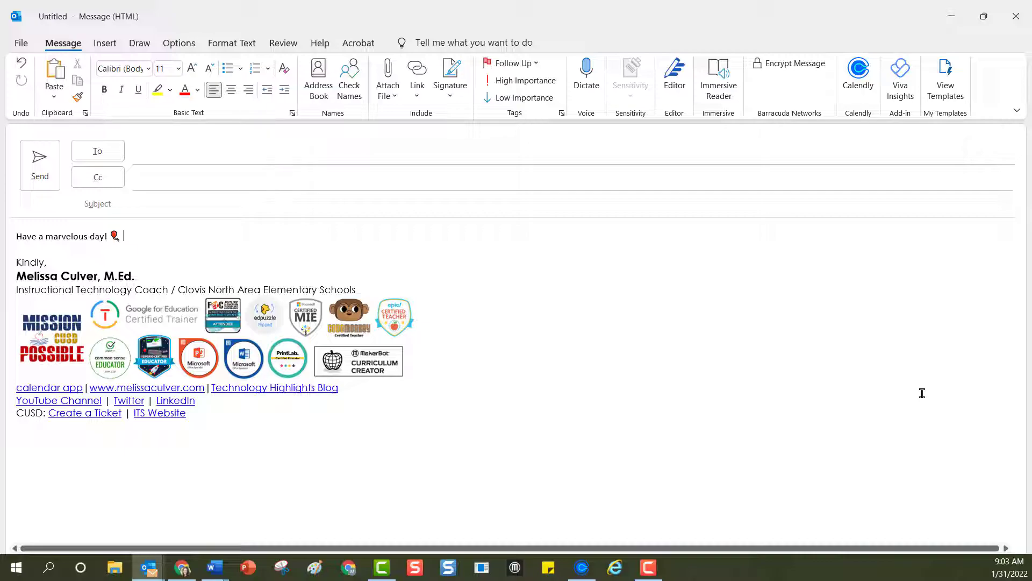
# Step: Expand the shortcut "zxc" into "Have a splendid day." with a sun emoji in a new paragraph, and start another paragraph below
pyautogui.press('Return')
pyautogui.press('Return')
pyautogui.write('z')
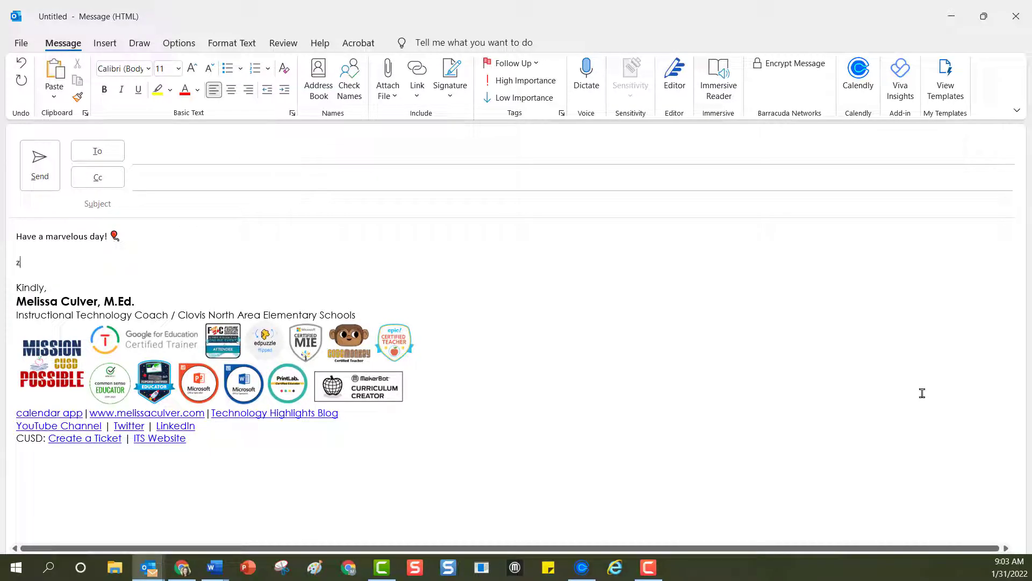
pyautogui.write('xc')
pyautogui.press('F3')
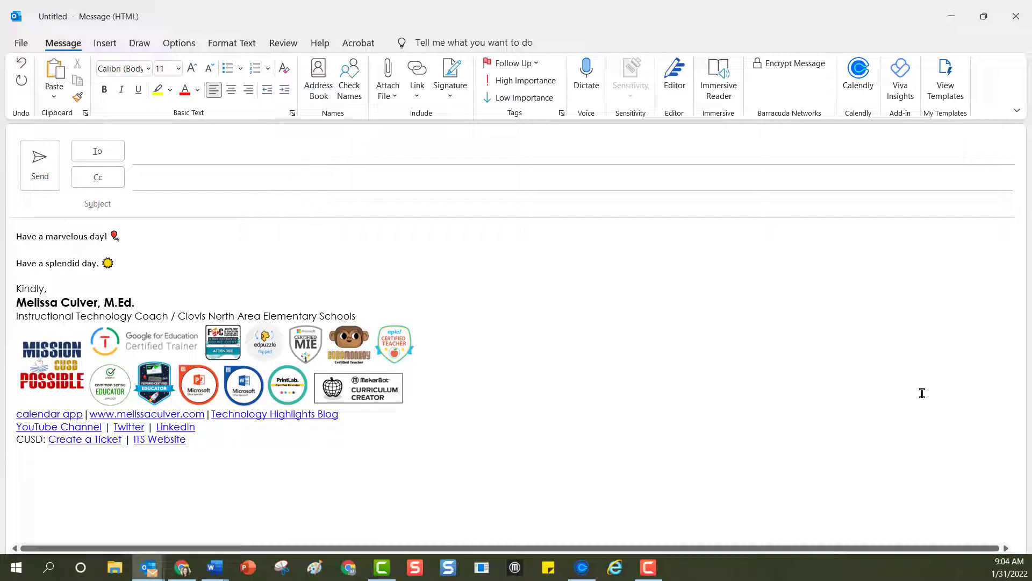
pyautogui.press('Return')
pyautogui.press('Return')
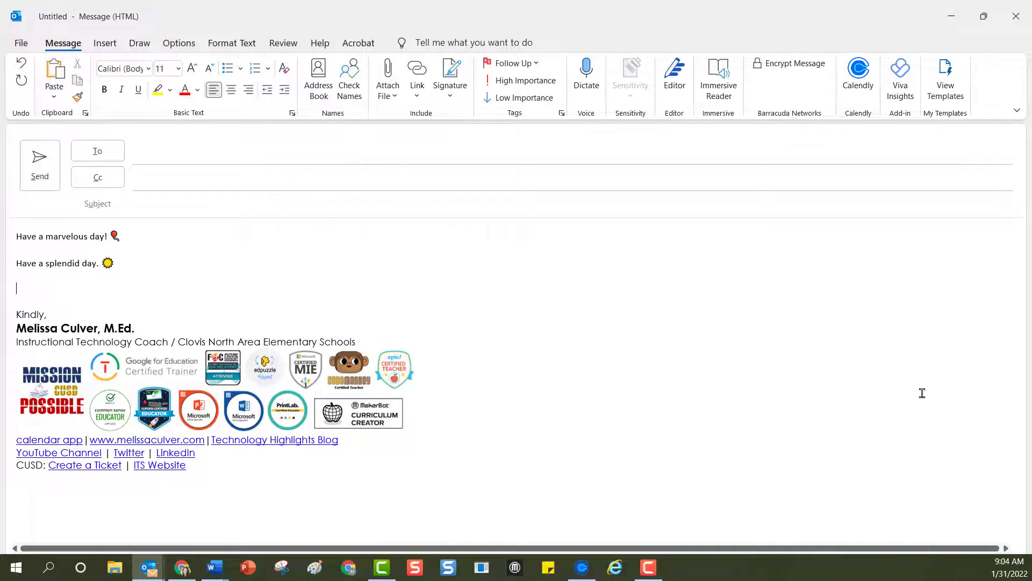
# Step: Expand a text shortcut into a standalone sun emoji in the empty paragraph and start another paragraph below
pyautogui.write('OP')
pyautogui.press('F3')
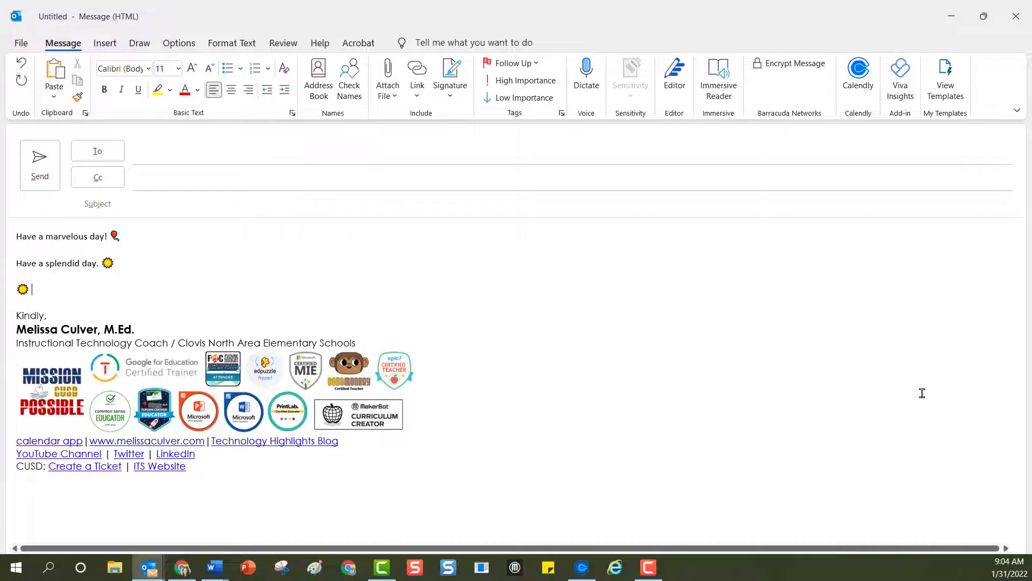
pyautogui.press('Return')
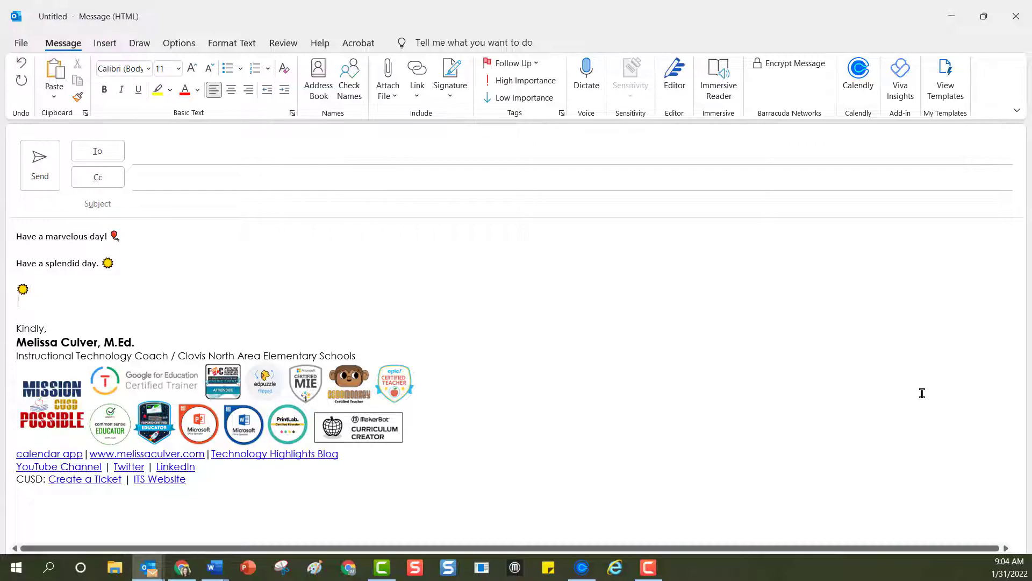
# Step: Expand the shortcut "xmas" into a Christmas tree emoji and enter the shortcut "mko" in a new paragraph below
pyautogui.write('x')
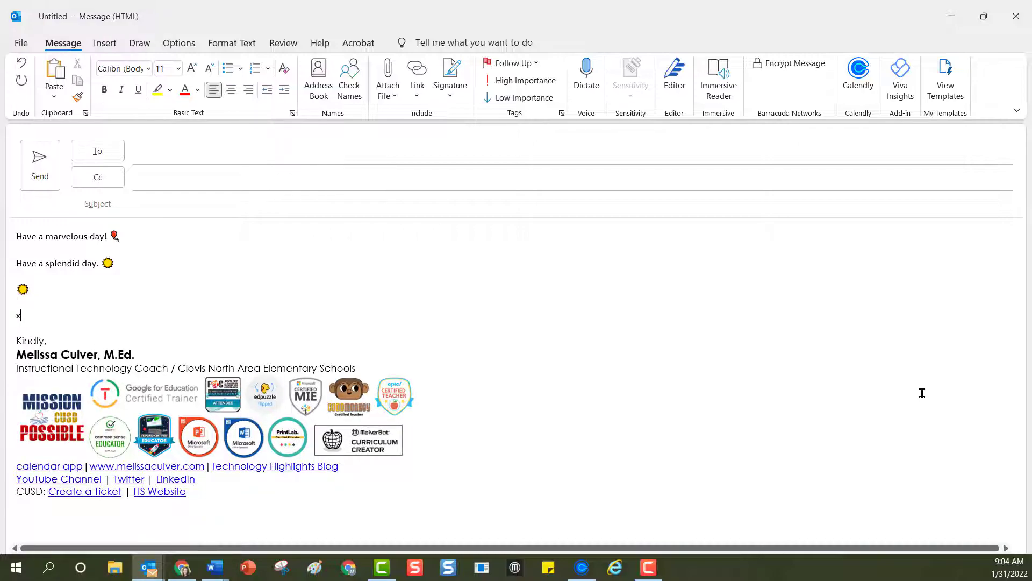
pyautogui.write('mas')
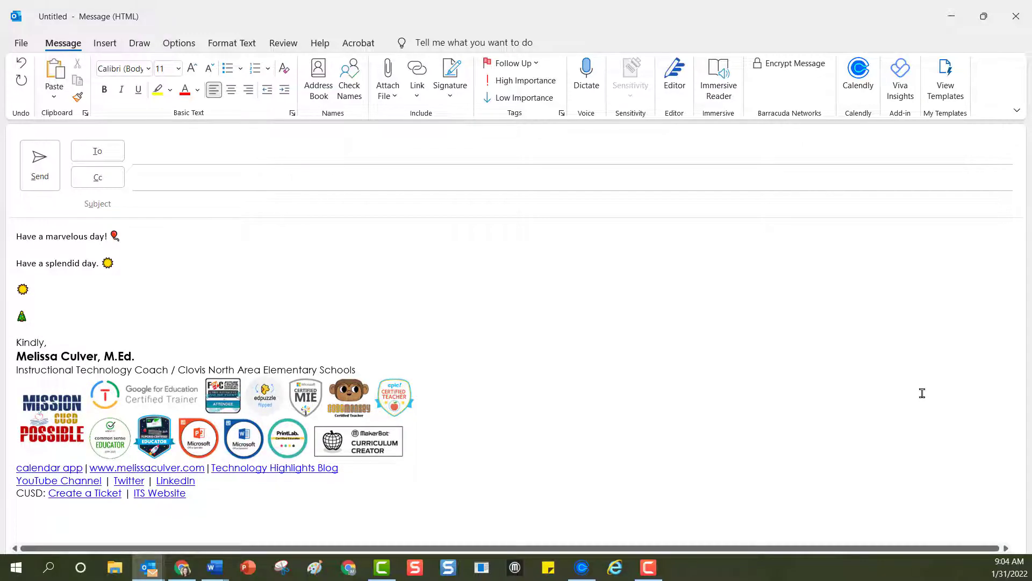
pyautogui.press('Return')
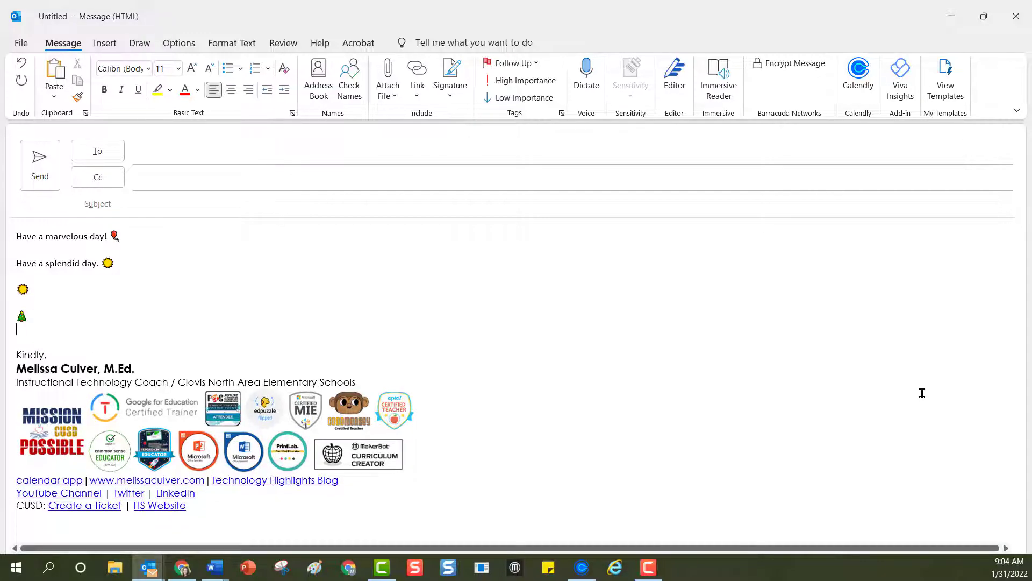
pyautogui.write('mko')
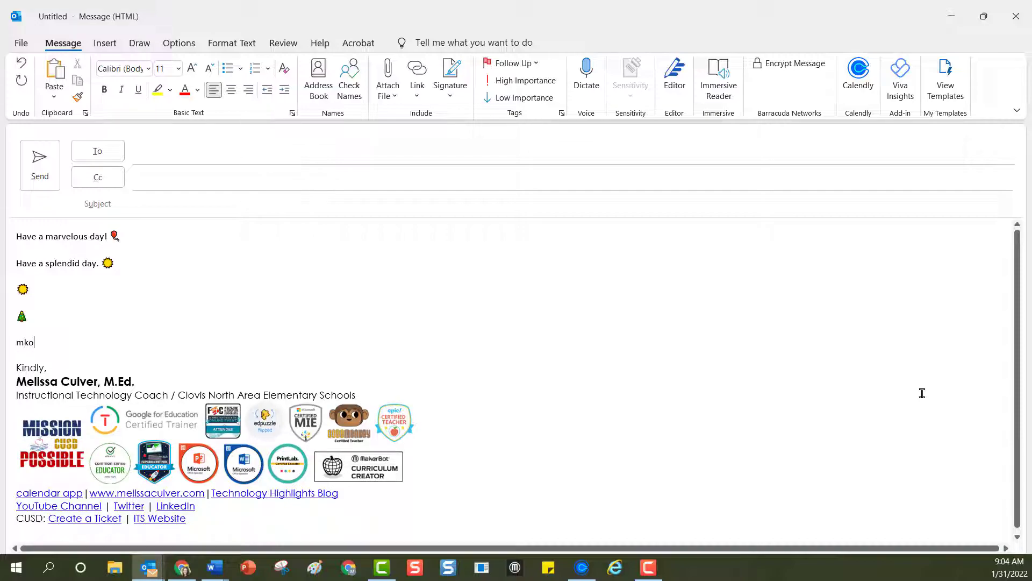